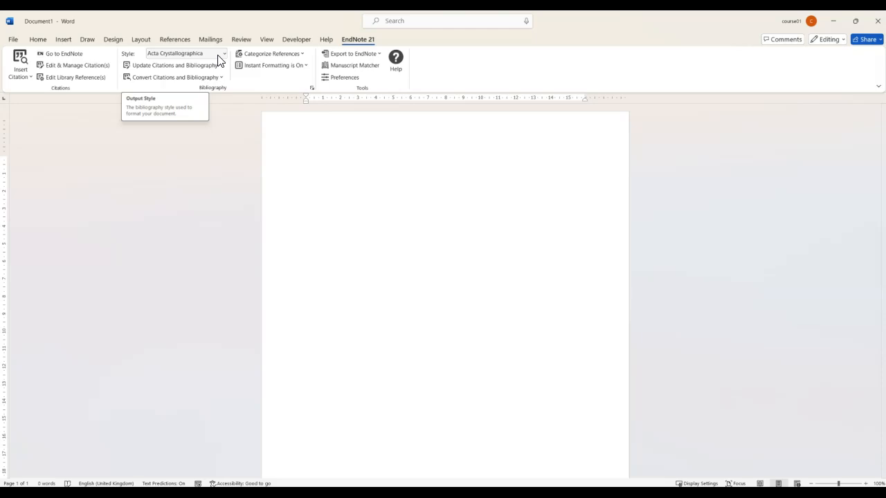
- Look through the full list of installed EndNote output styles around the letter L, and close it without choosing one
click(225, 55)
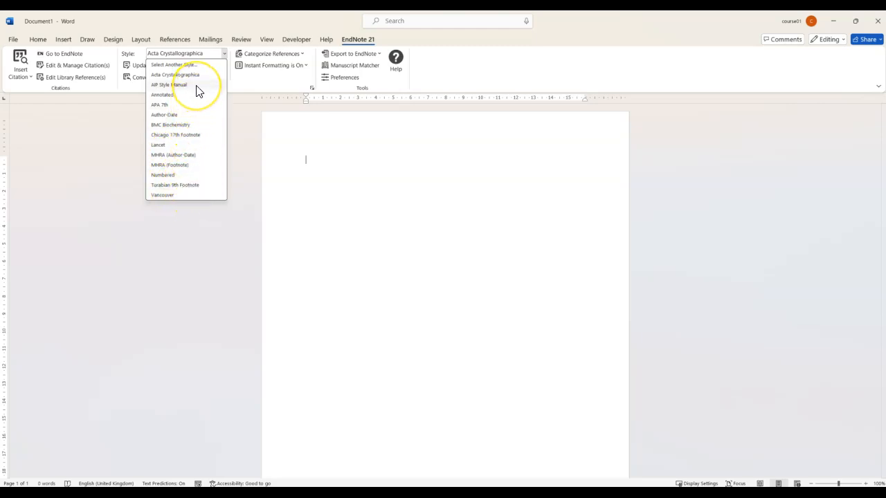
click(202, 67)
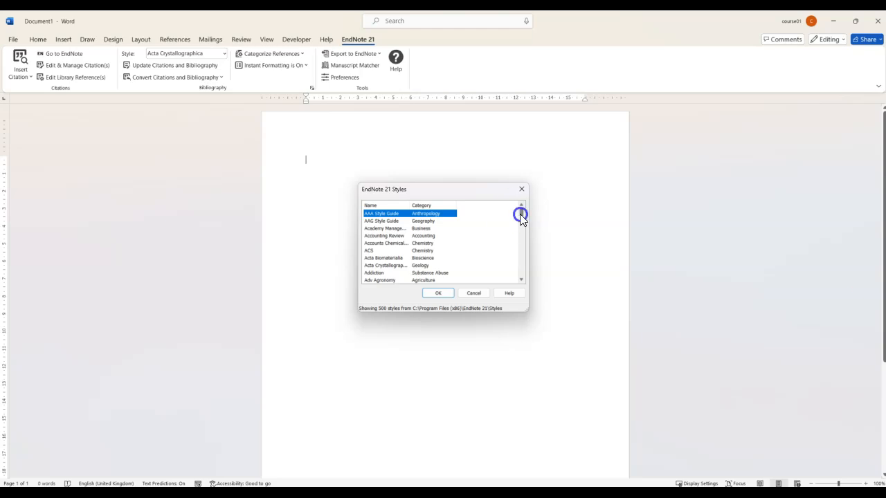
drag(520, 214, 518, 256)
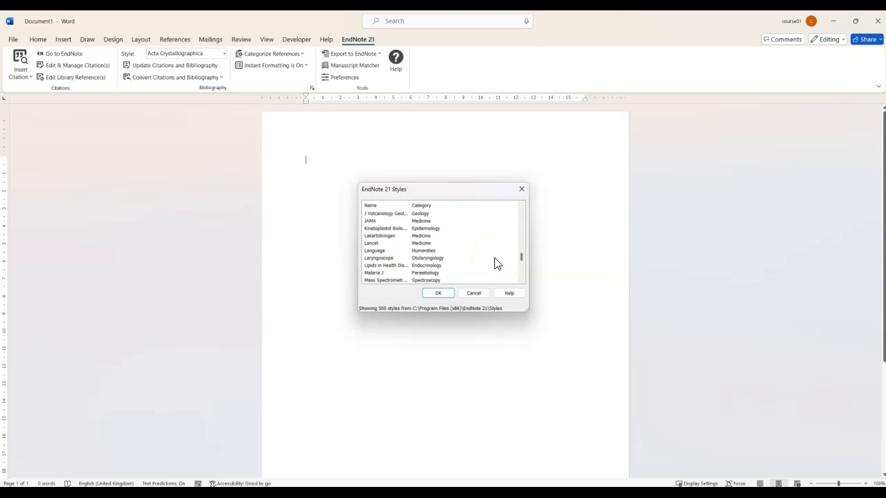
click(480, 293)
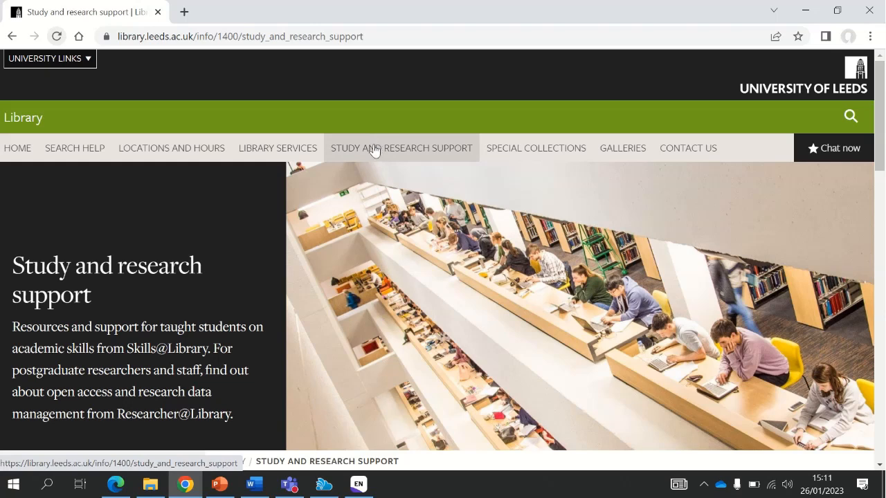
- In the browser, open the Download Leeds output styles page from the library's EndNote referencing styles section
scroll(346, 223, down, 5)
scroll(346, 225, down, 2)
scroll(336, 220, up, 1)
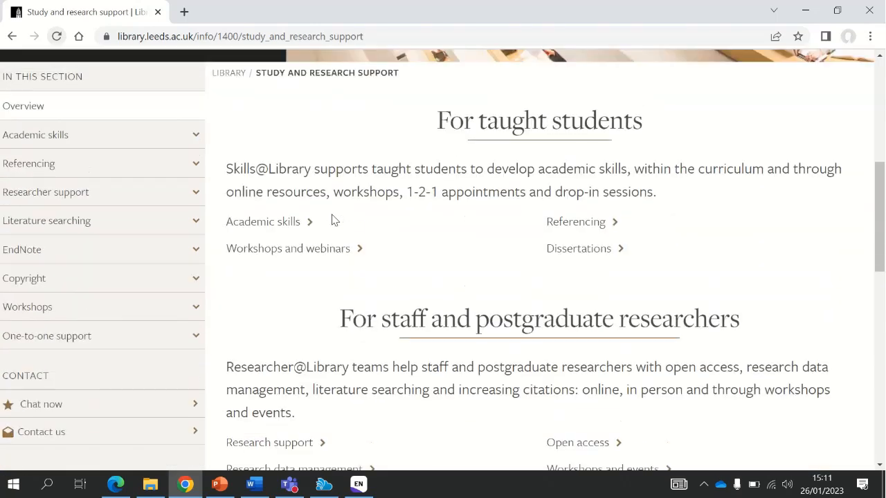
click(123, 260)
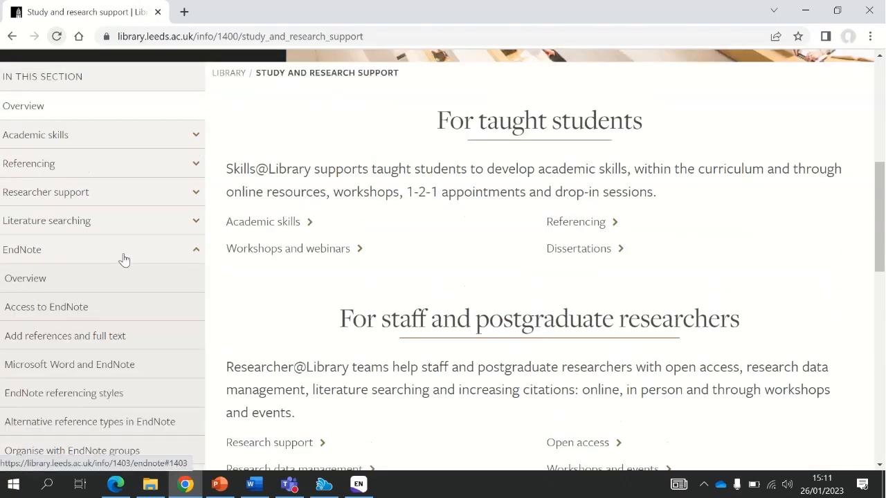
scroll(115, 311, down, 1)
click(53, 320)
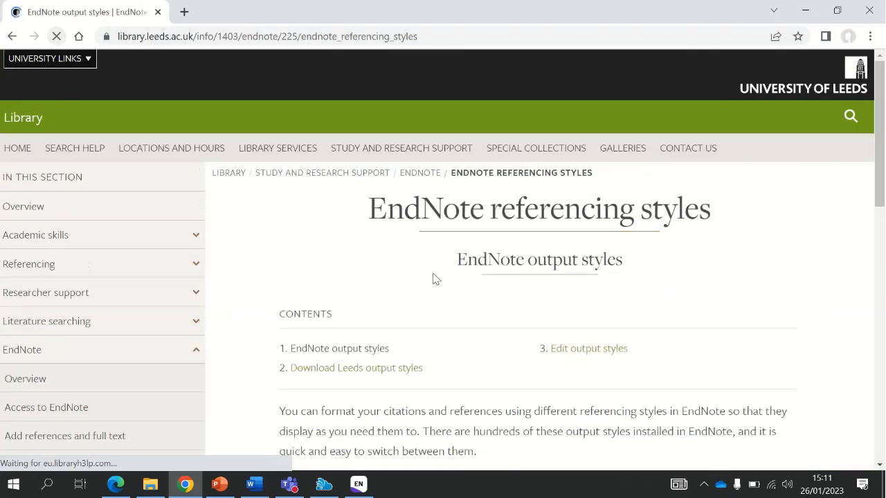
scroll(415, 270, down, 2)
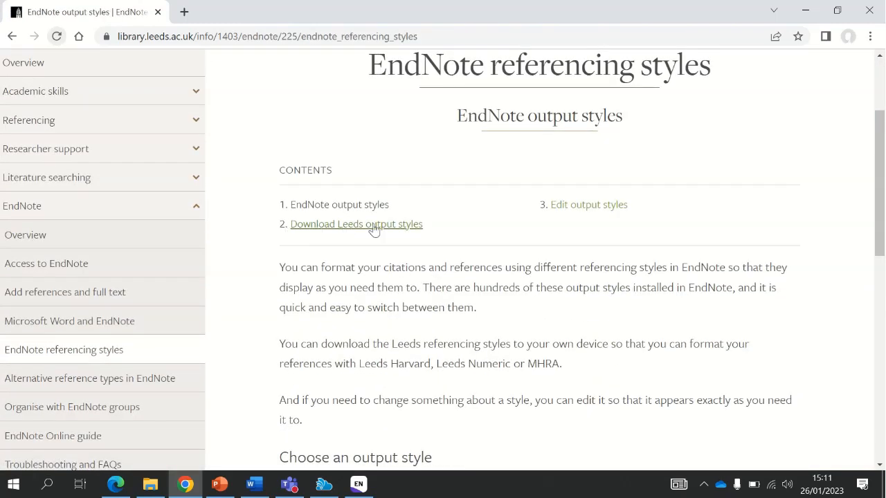
click(414, 231)
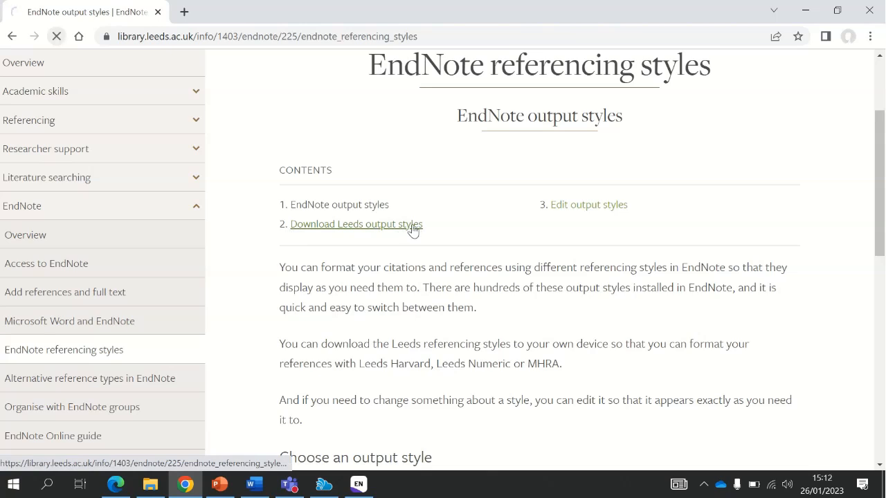
- Download the LeedsUniHarvard style (.ens file) from the list of Leeds output styles
scroll(408, 309, down, 4)
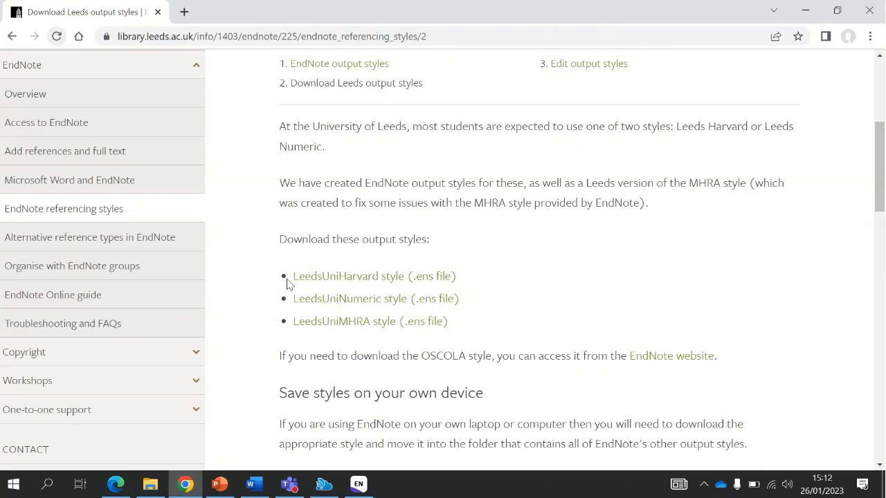
scroll(286, 283, down, 4)
scroll(287, 283, down, 3)
scroll(287, 284, up, 5)
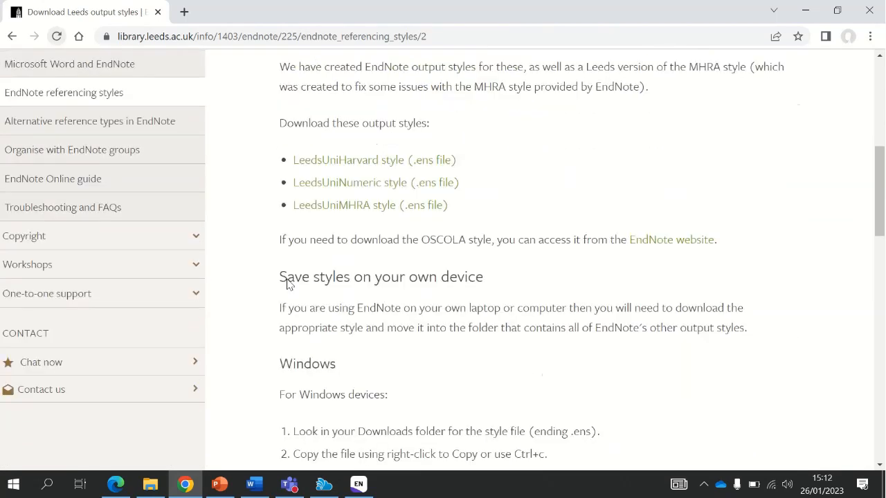
scroll(287, 283, up, 1)
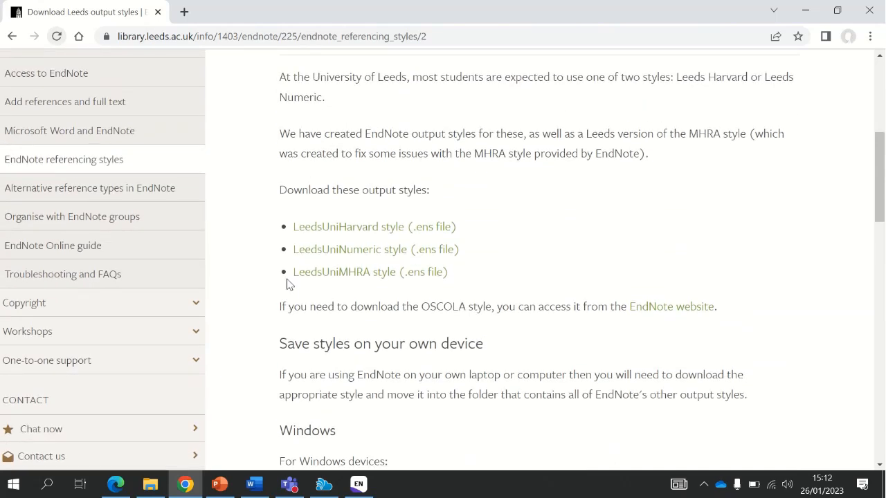
click(386, 228)
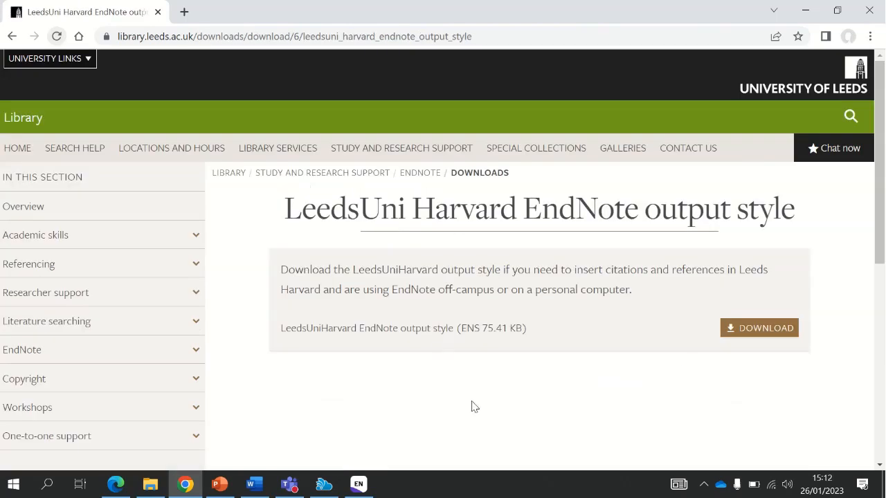
click(765, 332)
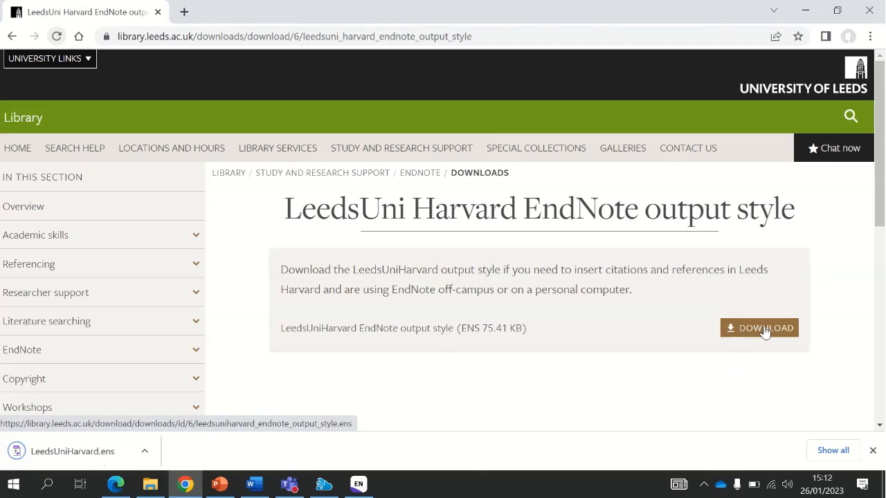
- Switch to File Explorer and copy LeedsUniHarvard.ens from the Downloads folder
click(150, 485)
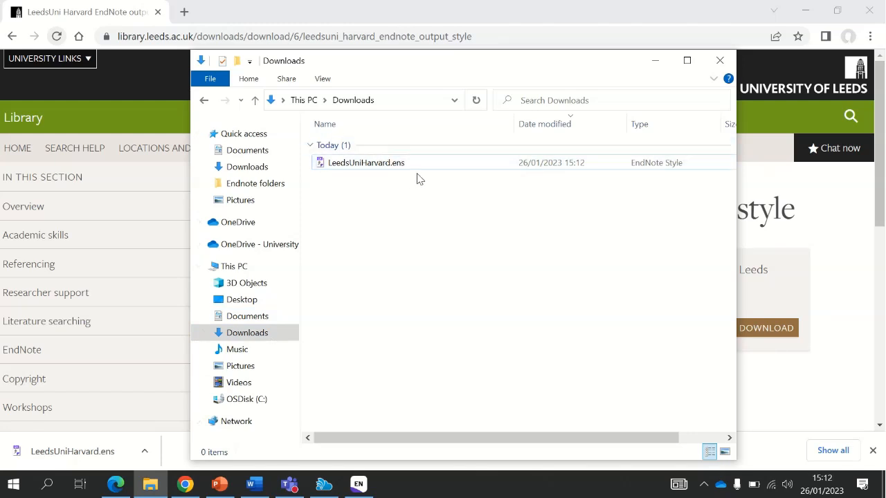
mouse_move(411, 171)
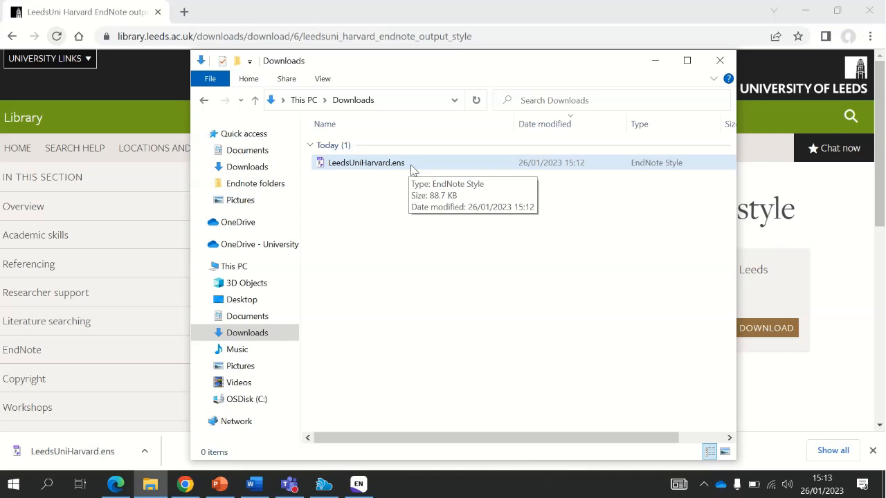
right_click(411, 169)
click(380, 291)
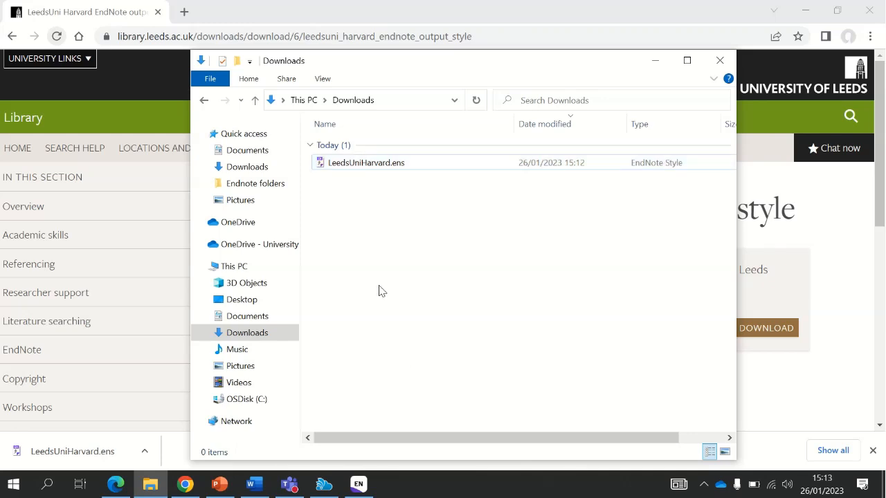
click(351, 171)
right_click(352, 170)
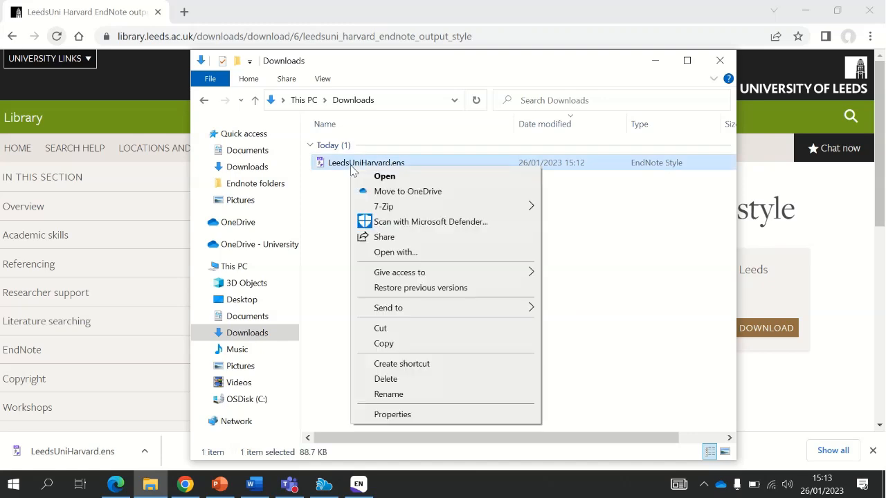
click(389, 344)
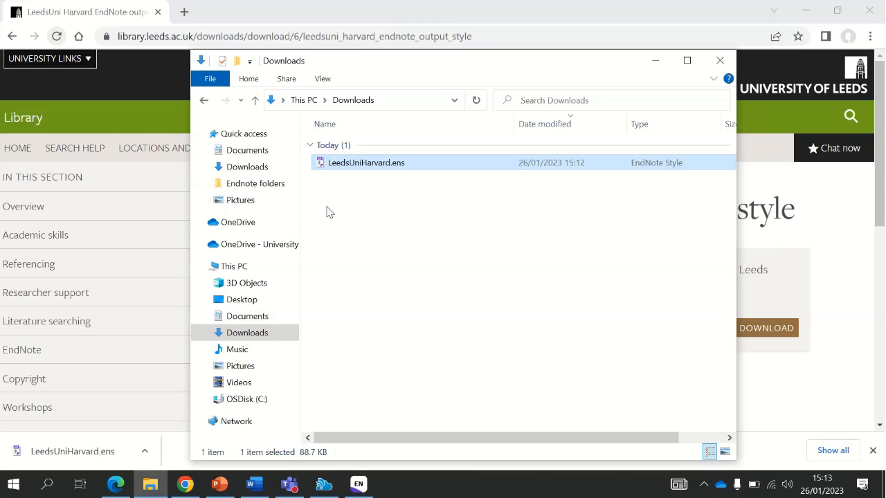
- Open the Styles folder inside EndNote 20 under Program Files (x86) on OSDisk (C:)
click(241, 402)
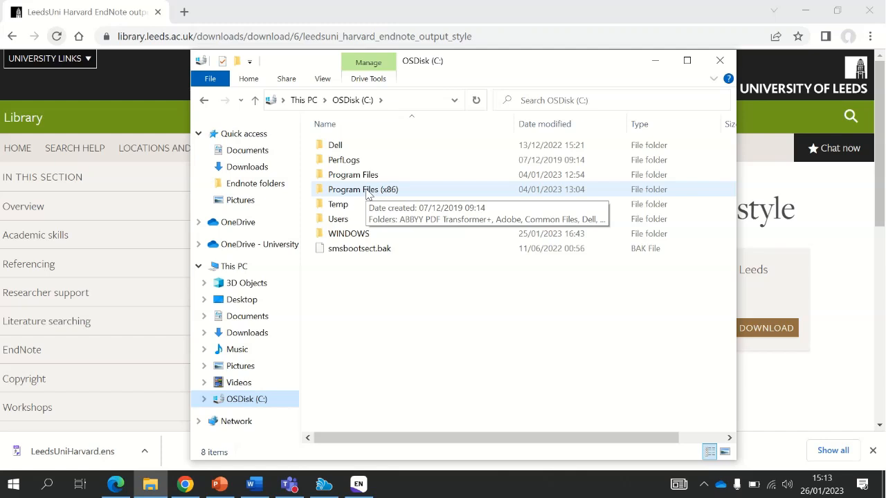
double_click(368, 190)
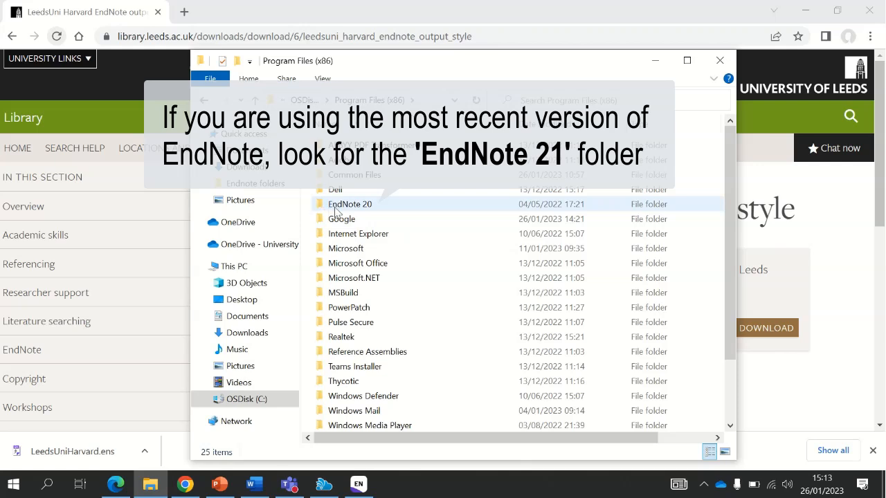
click(387, 211)
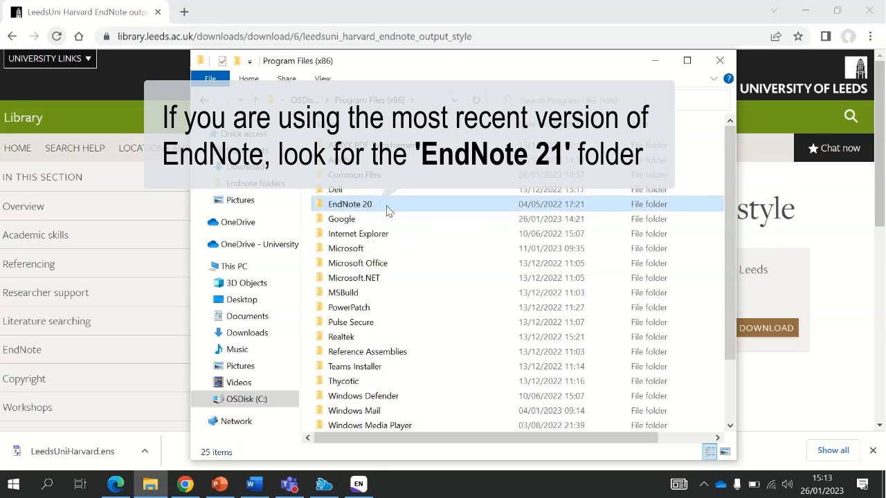
double_click(388, 204)
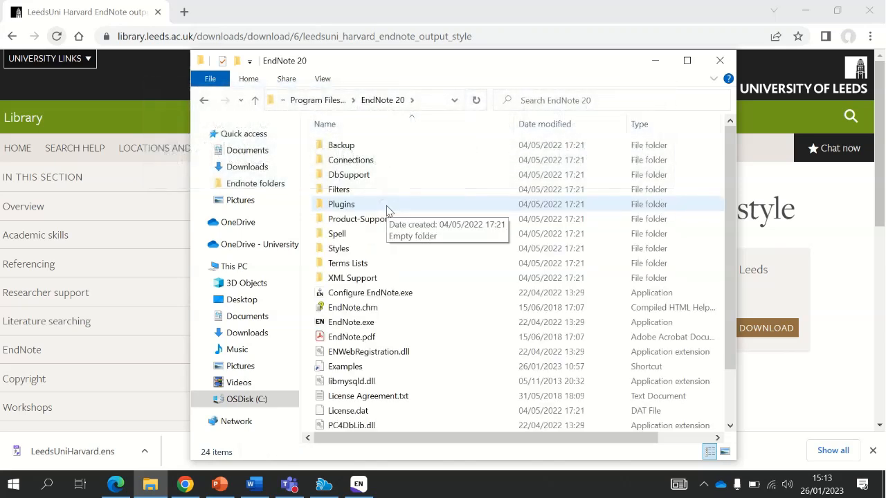
double_click(339, 248)
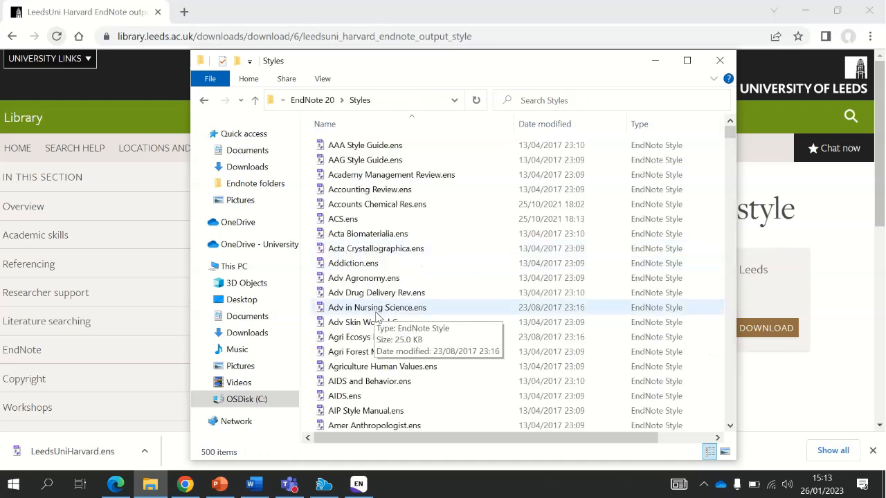
- Try to paste the copied LeedsUniHarvard.ens file into the EndNote 20 Styles folder, cancelling at the administrator permission request
right_click(473, 273)
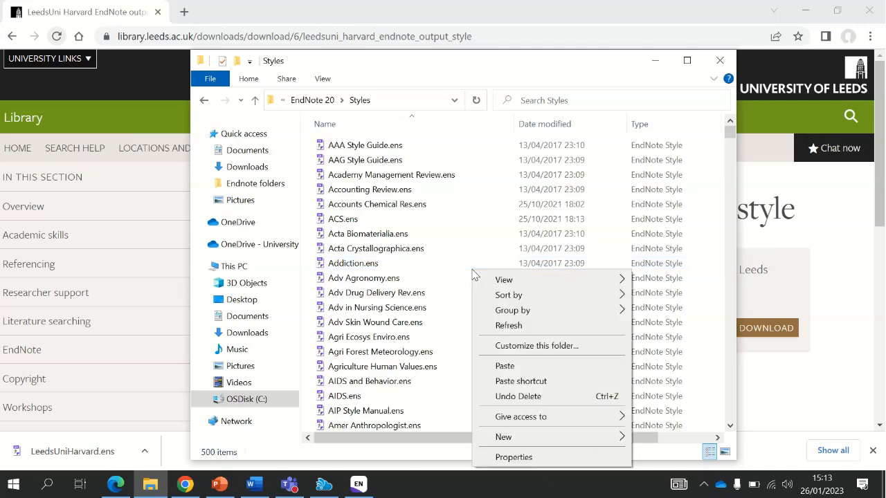
click(528, 367)
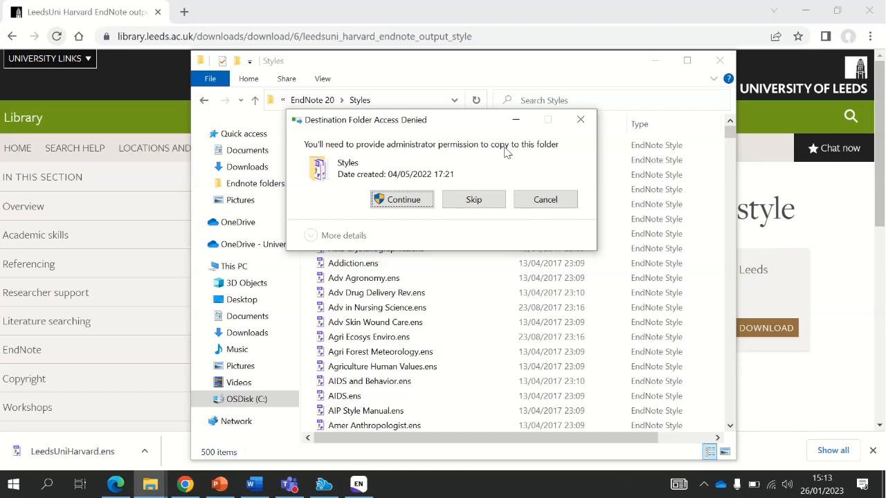
click(535, 200)
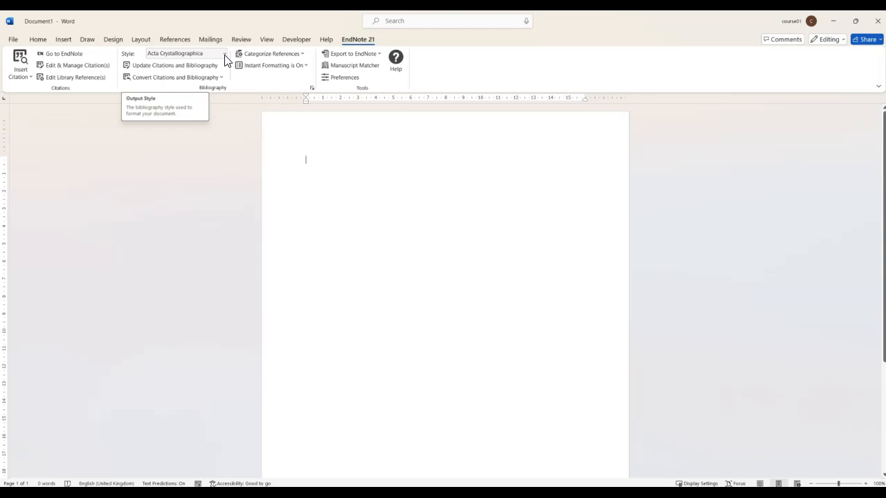
- In Word, set the EndNote output style of the document to LeedsUniHarvard from the full style list
click(224, 55)
click(209, 67)
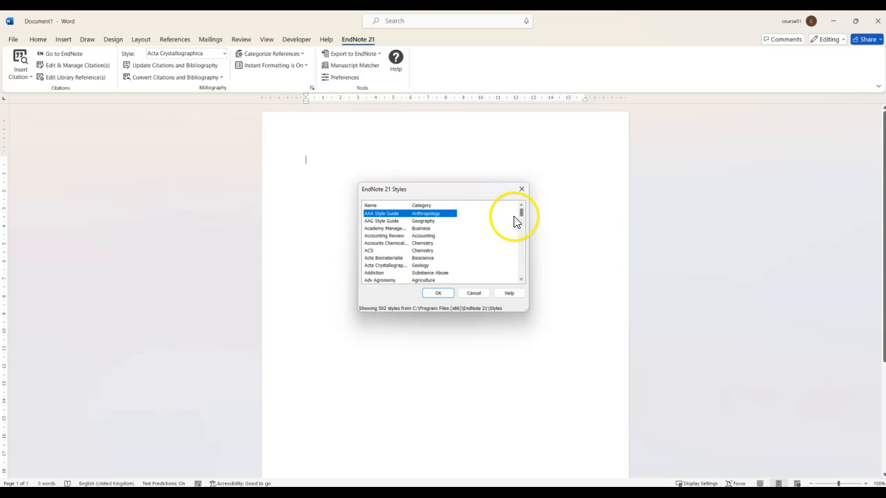
scroll(515, 221, down, 8)
key(l)
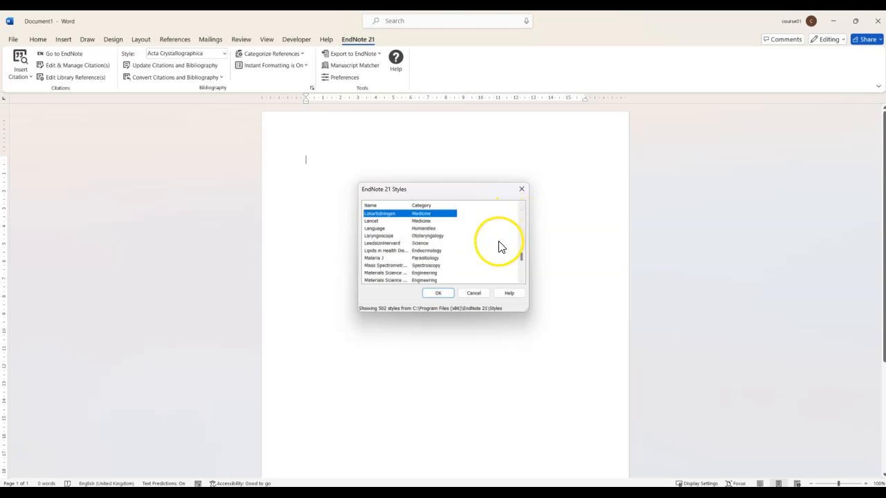
click(384, 244)
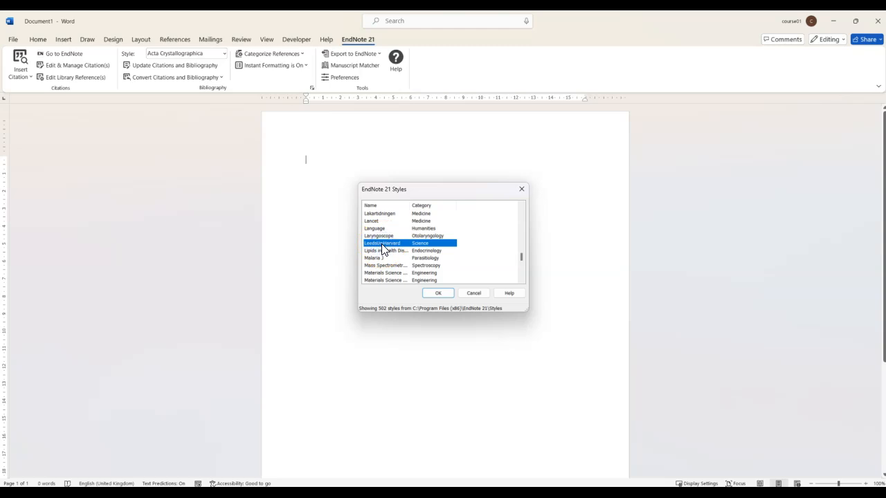
click(445, 295)
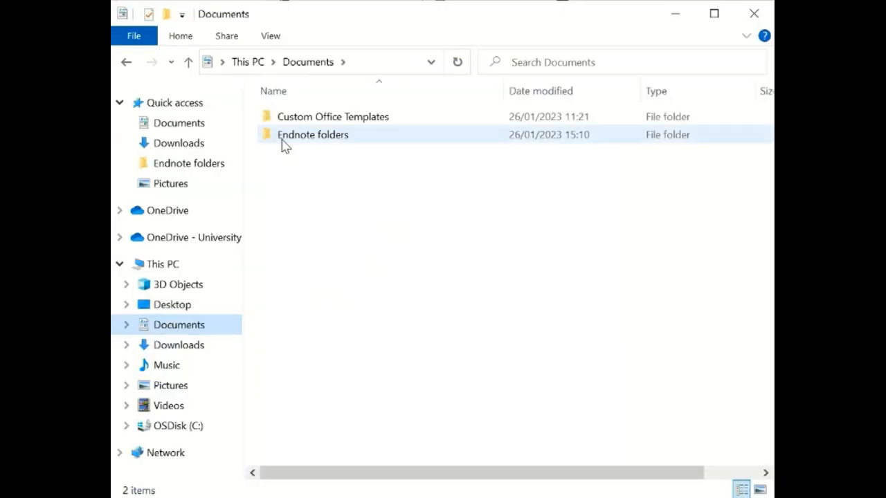
- In File Explorer, create a new folder named Styles inside the Endnote folders directory in Documents
double_click(305, 136)
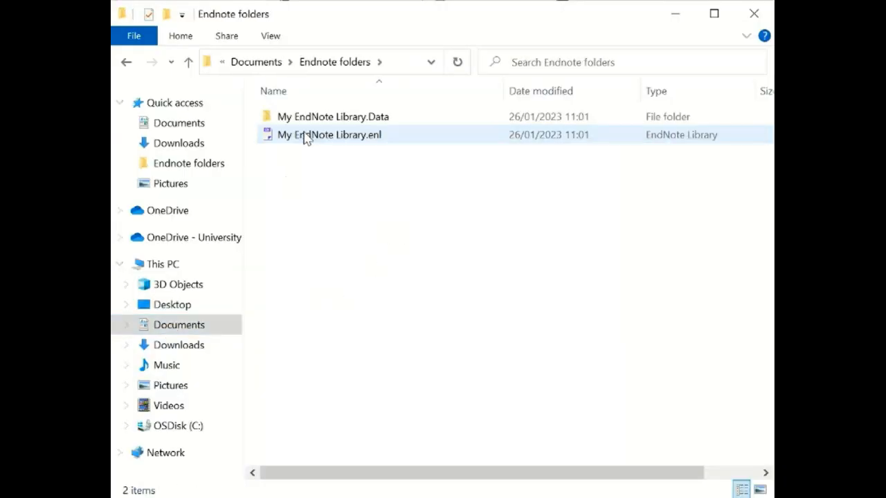
right_click(313, 214)
mouse_move(380, 418)
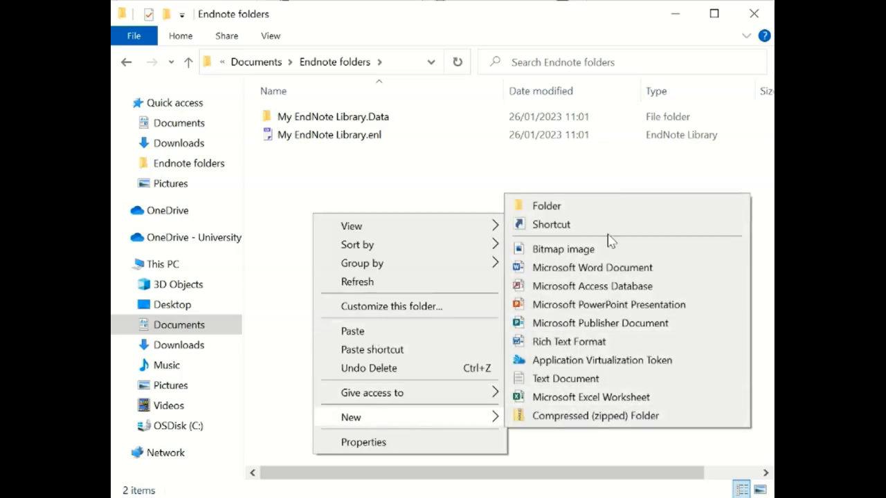
click(593, 205)
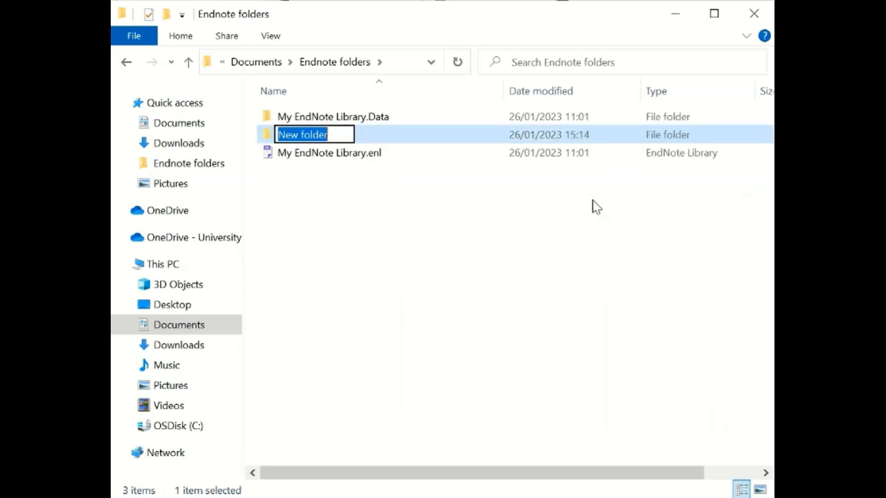
text(Styles)
key(Return)
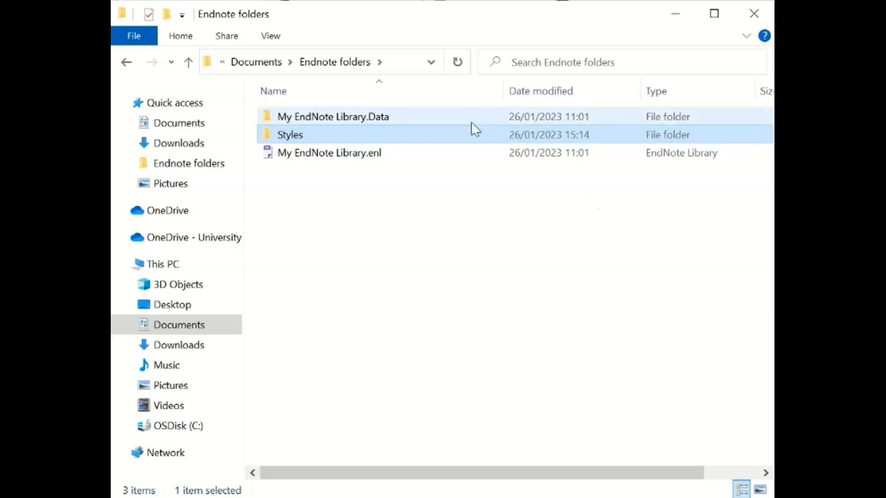
- Paste the copied LeedsUniHarvard.ens file into the new Styles folder inside Endnote folders
double_click(447, 138)
right_click(419, 188)
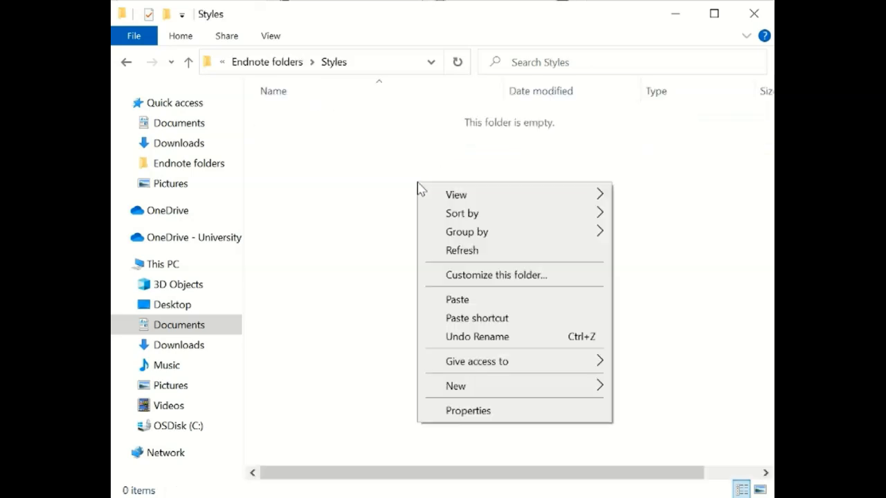
click(458, 299)
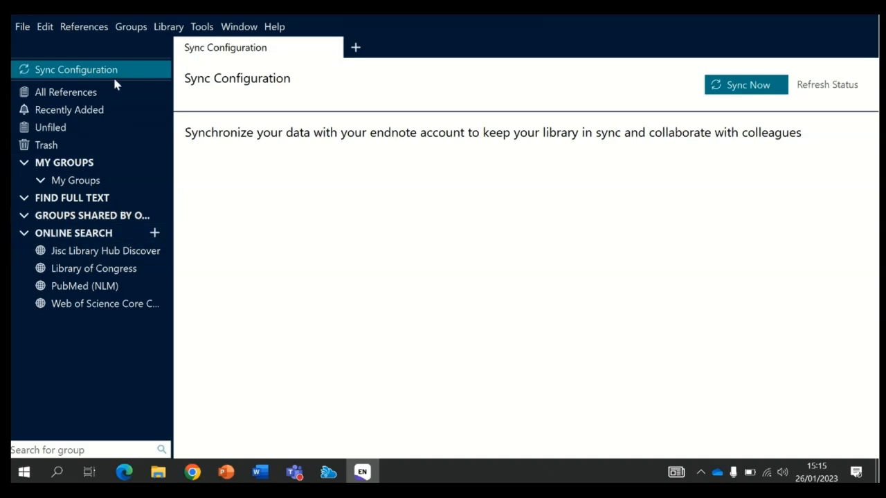
- Switch to EndNote and open the Folder Locations settings in its preferences
click(45, 27)
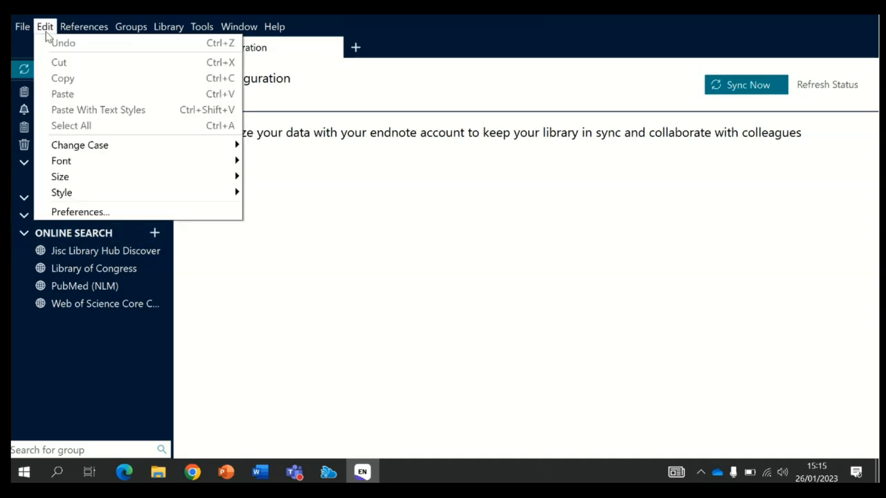
click(111, 212)
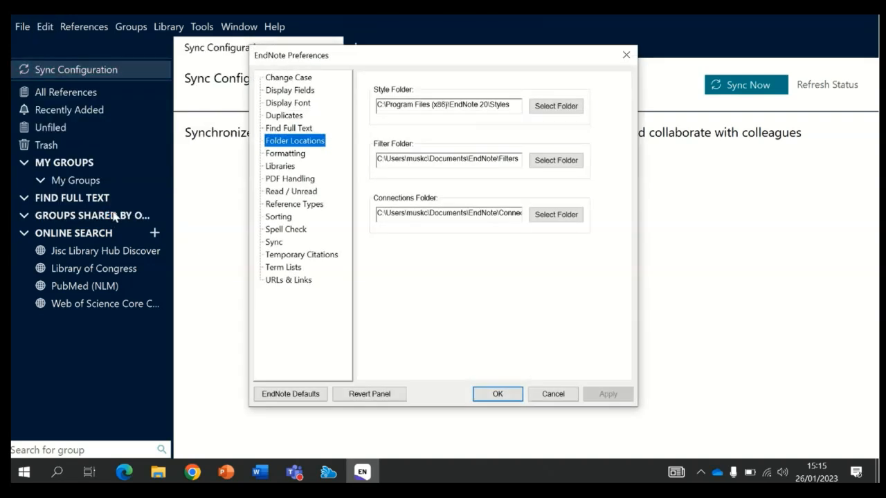
click(287, 76)
click(292, 141)
- Set the Style Folder to the Styles folder inside Documents\Endnote folders and save the preferences
click(549, 105)
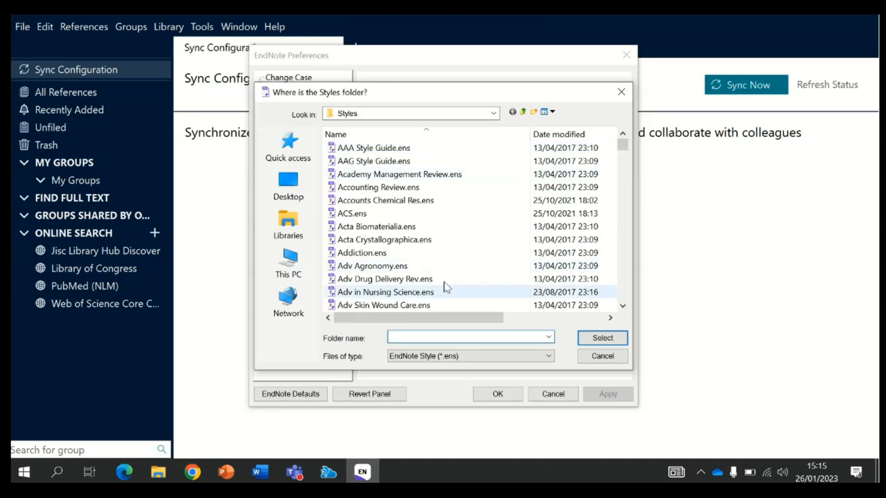
click(289, 277)
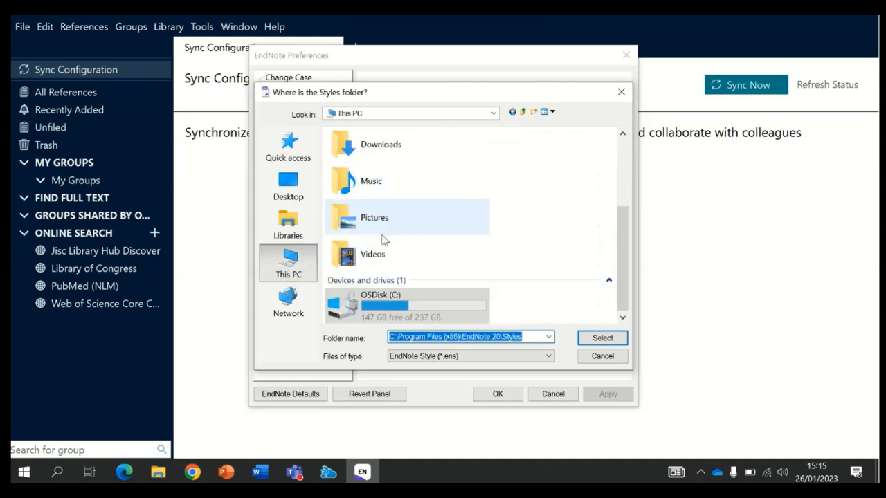
scroll(385, 222, up, 3)
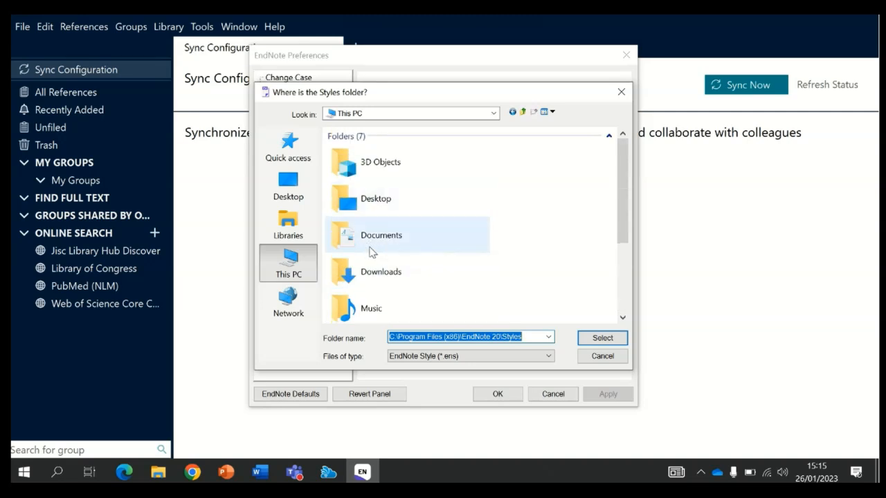
double_click(369, 248)
double_click(355, 162)
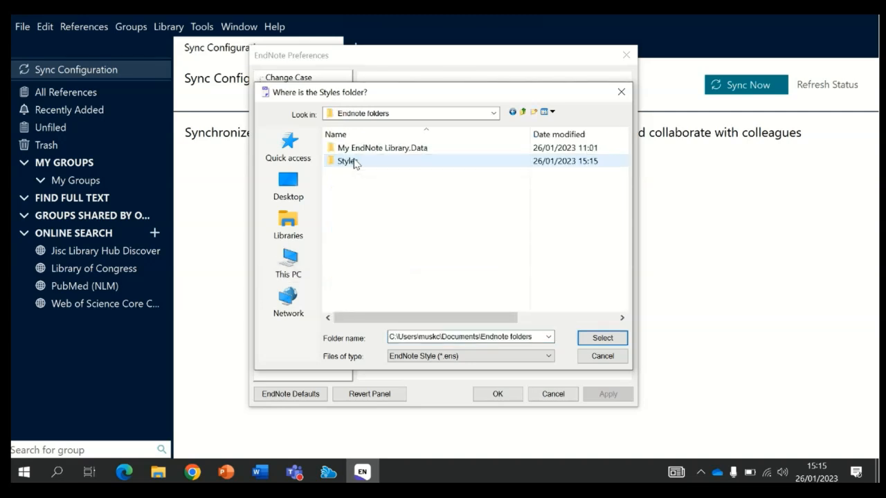
click(353, 163)
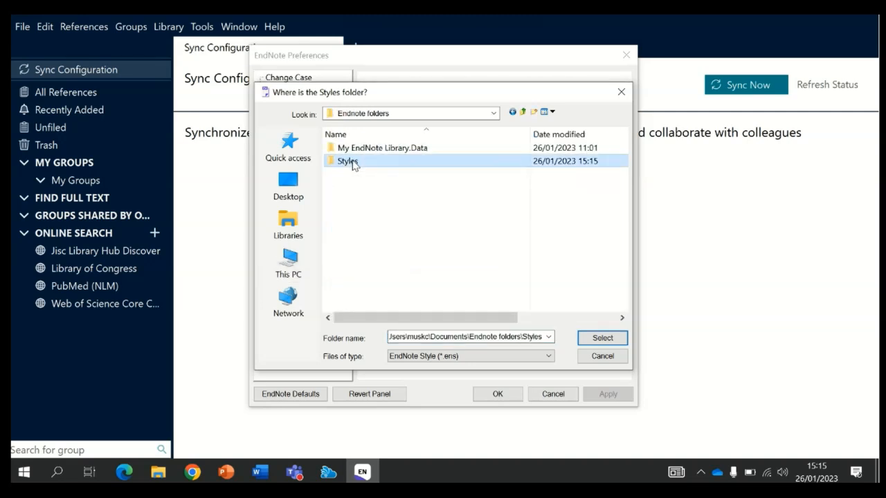
click(605, 338)
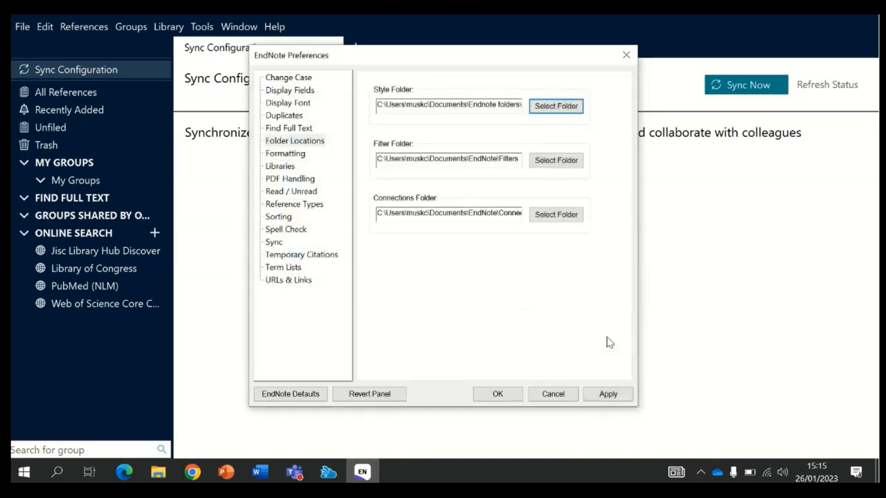
click(497, 396)
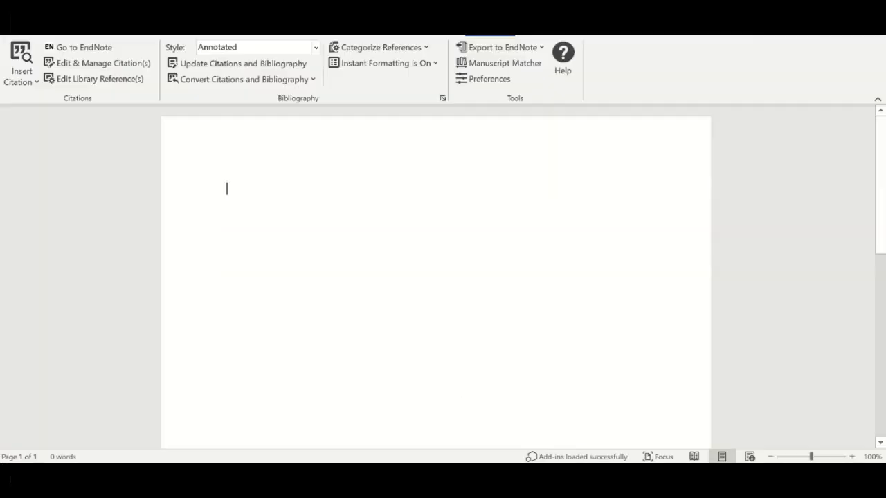
- In Word, choose LeedsUniHarvard from the full EndNote style list as the document's output style
click(316, 47)
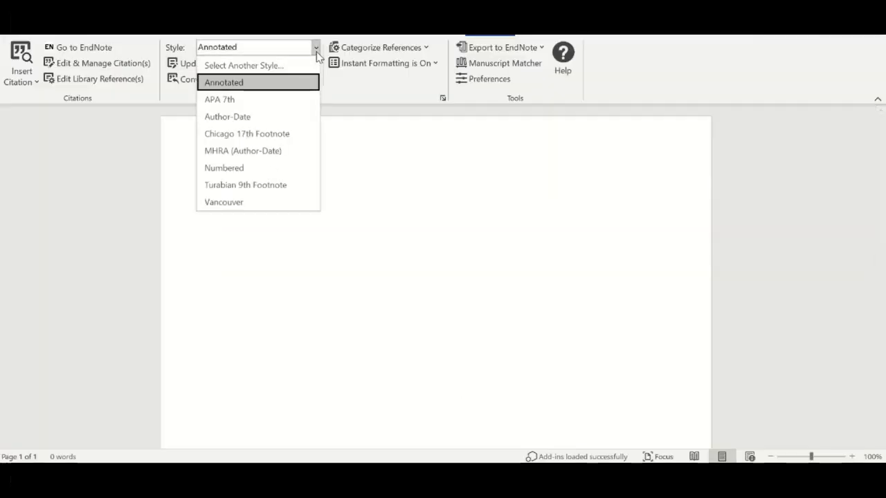
click(281, 65)
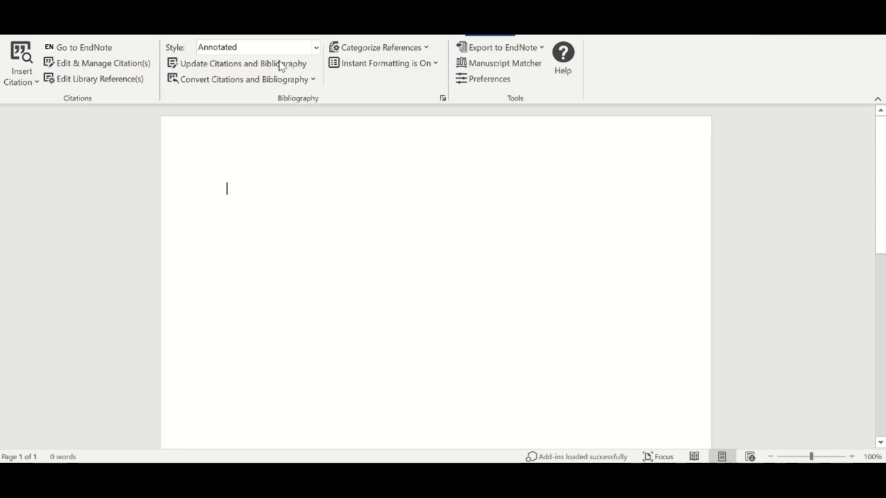
key(l)
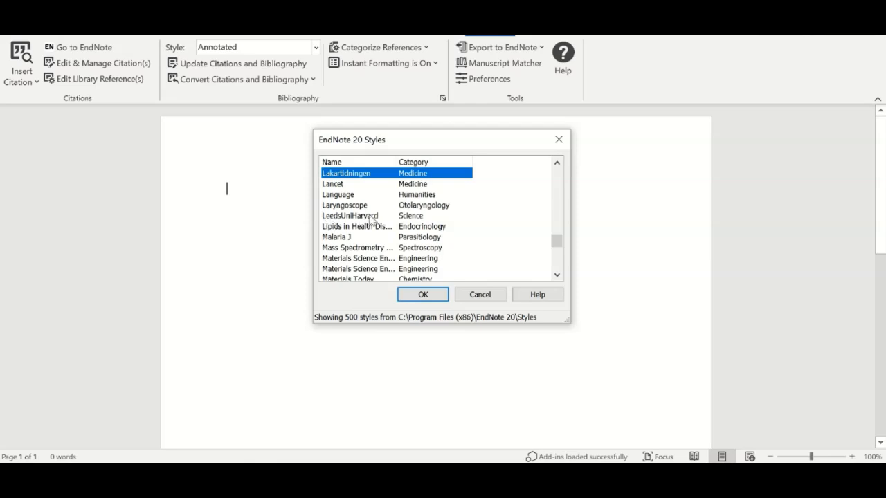
click(410, 217)
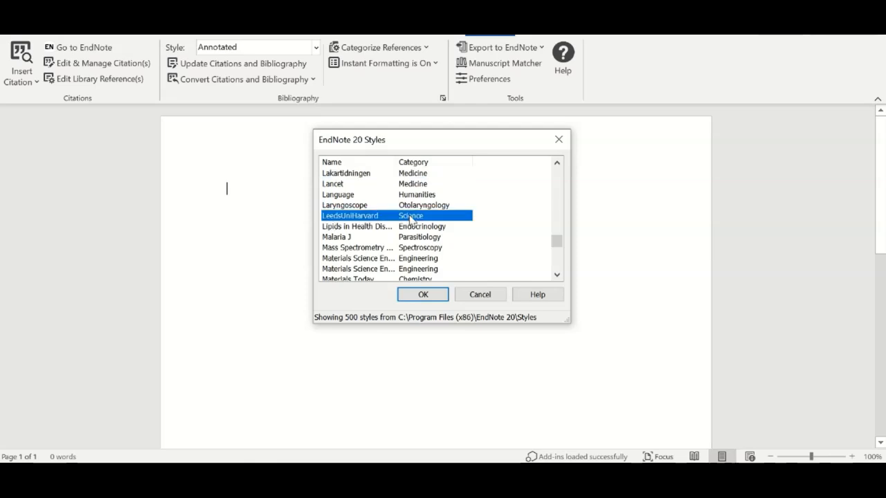
click(424, 295)
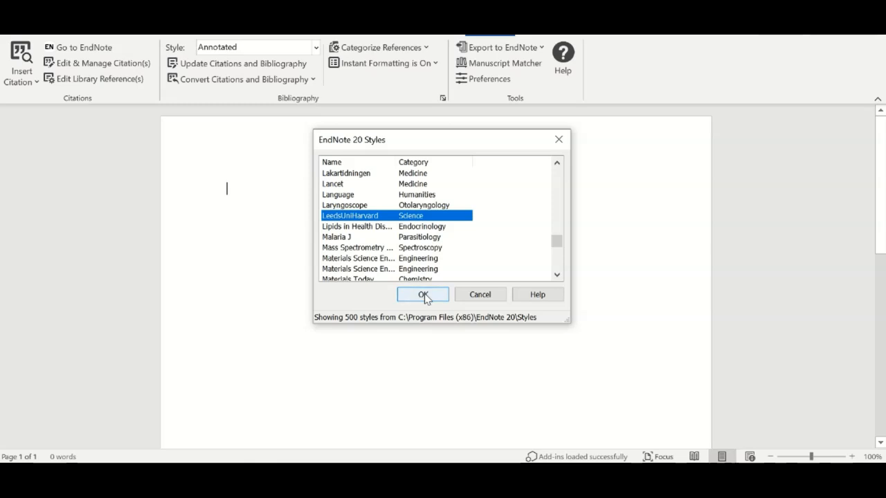